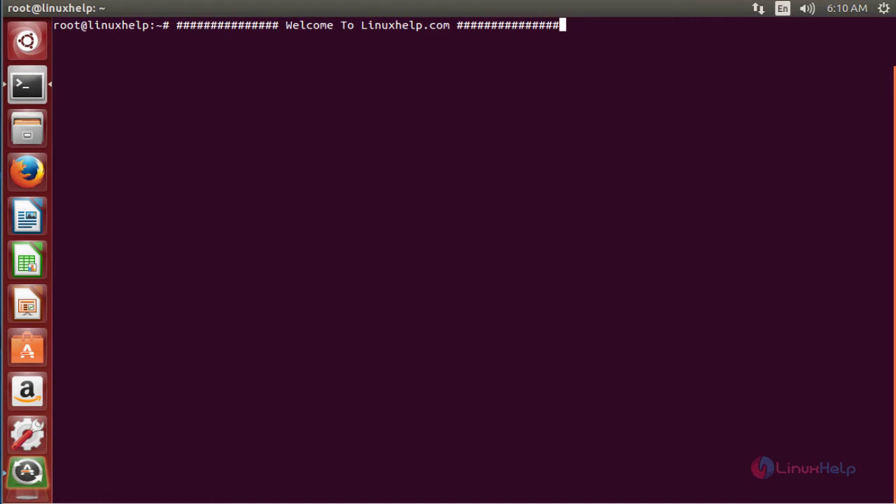
Step: Erase the welcome banner text from the Terminal prompt with Ctrl+U
{"action": "key", "text": "ctrl+u"}
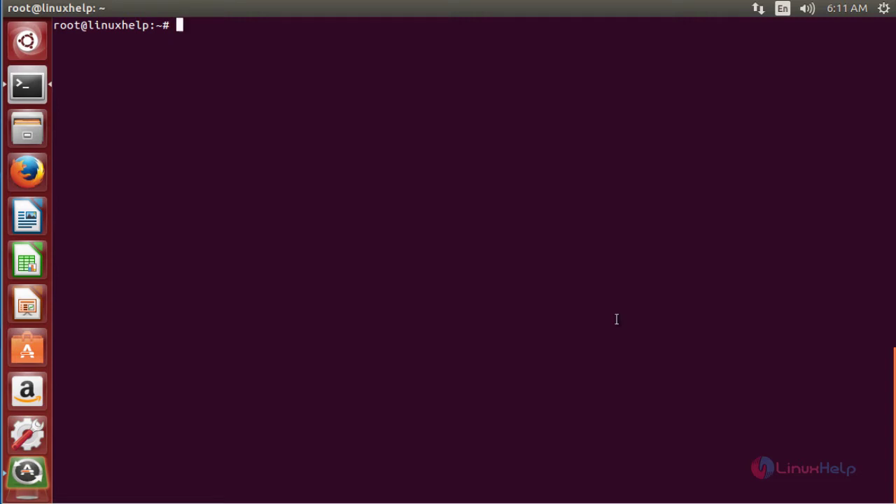
Step: Add the ppa:upubuntu-com/system repository with add-apt-repository -y, then clear the screen
{"action": "type", "text": "add-"}
{"action": "type", "text": "apt-re"}
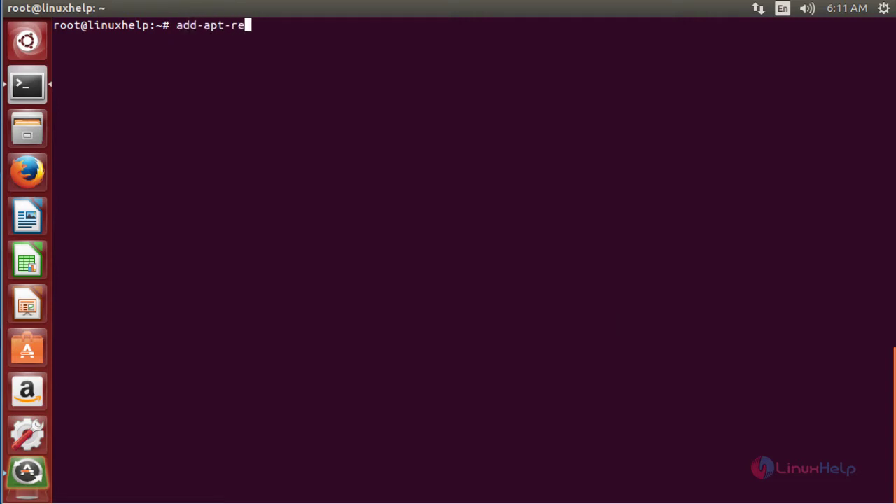
{"action": "type", "text": "posit"}
{"action": "type", "text": "ory"}
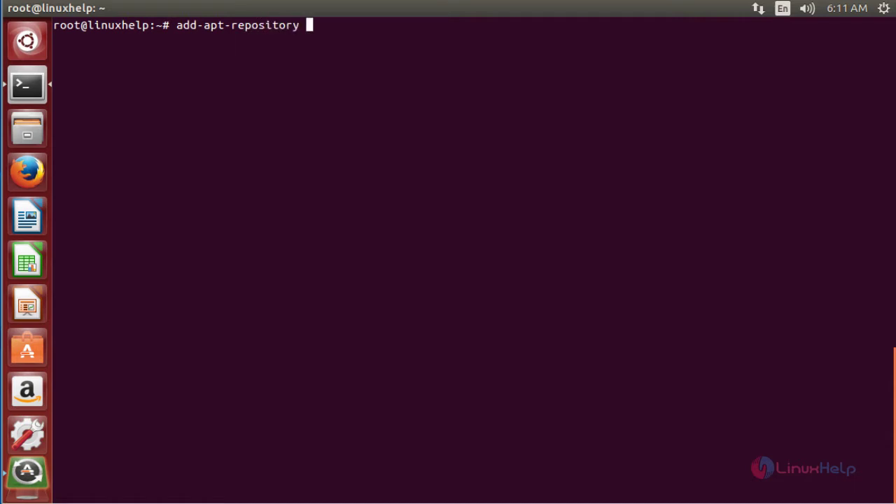
{"action": "type", "text": " -y p"}
{"action": "type", "text": "pa:"}
{"action": "type", "text": "upubu"}
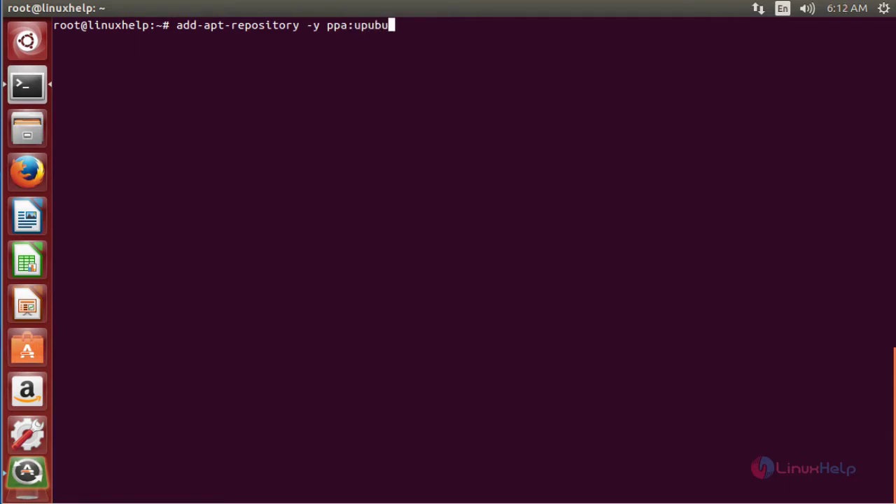
{"action": "type", "text": "ntu"}
{"action": "type", "text": "-com"}
{"action": "type", "text": "/system"}
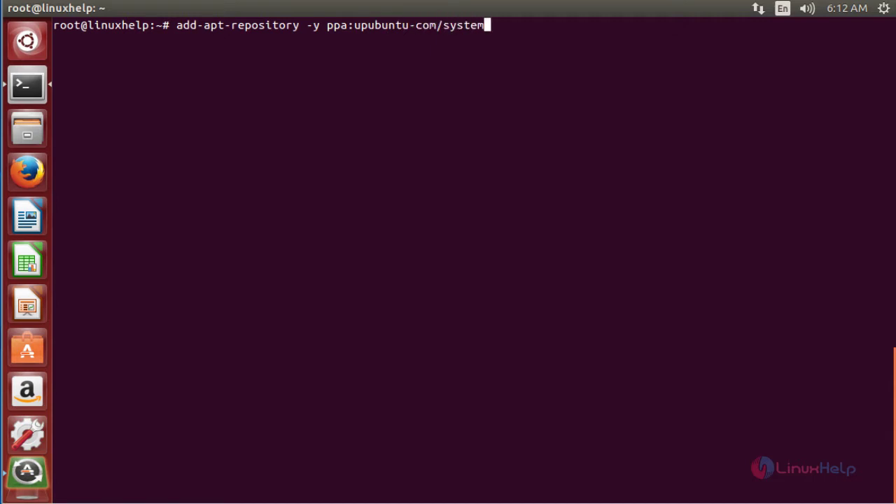
{"action": "key", "text": "Return"}
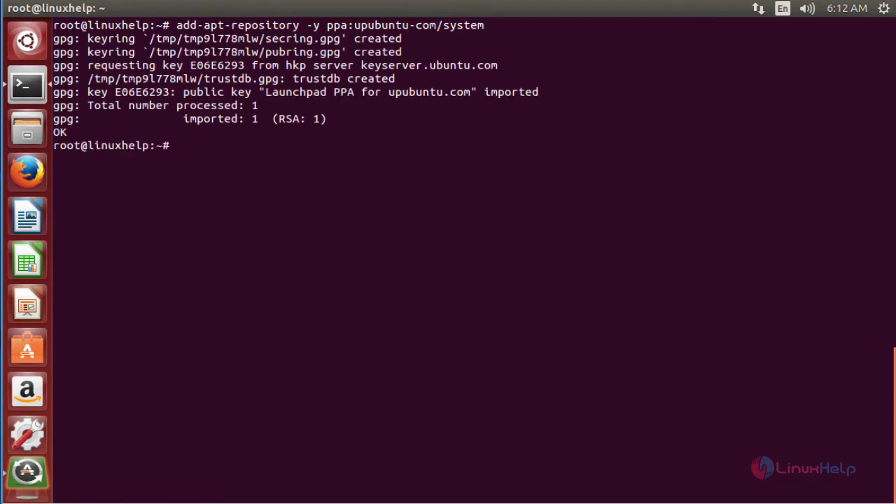
{"action": "key", "text": "ctrl+l"}
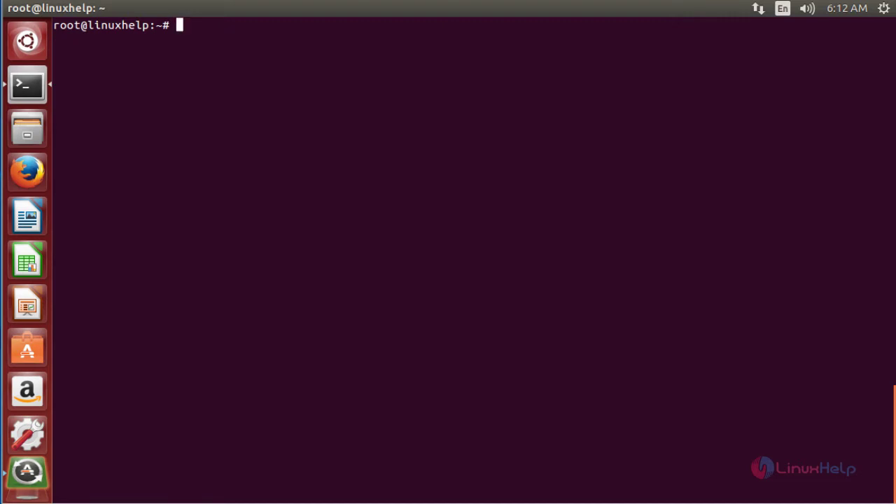
Step: Run apt-get update to refresh package lists, then clear the screen
{"action": "type", "text": "apt-get "}
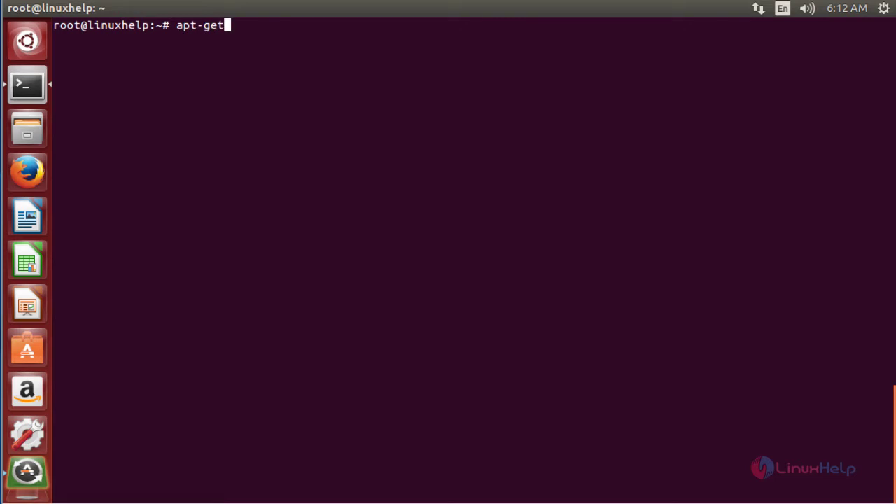
{"action": "type", "text": "upd"}
{"action": "type", "text": "ate"}
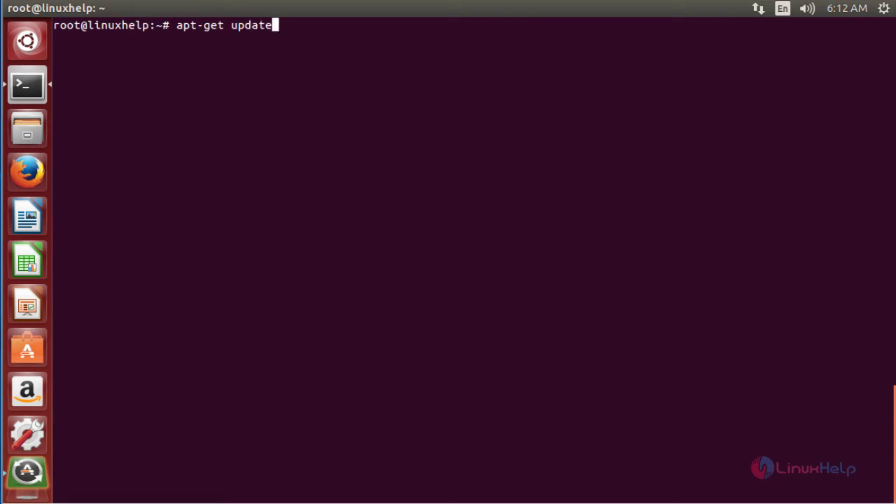
{"action": "key", "text": "Return"}
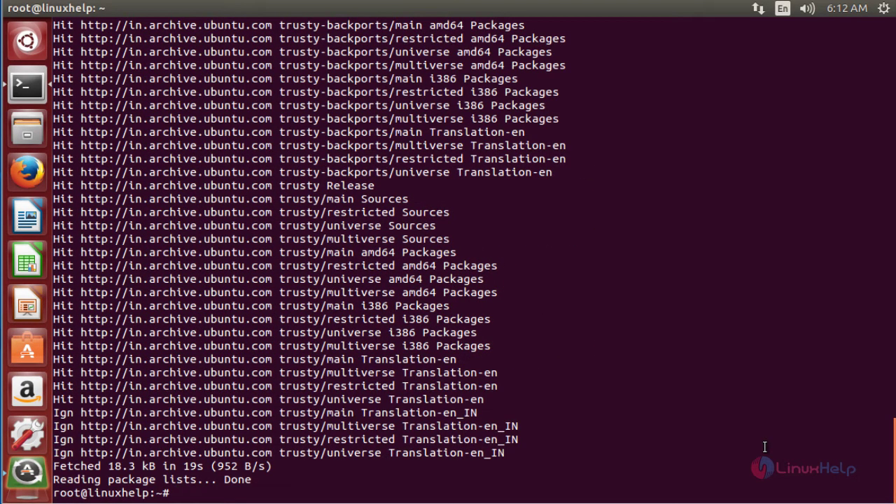
{"action": "key", "text": "ctrl+l"}
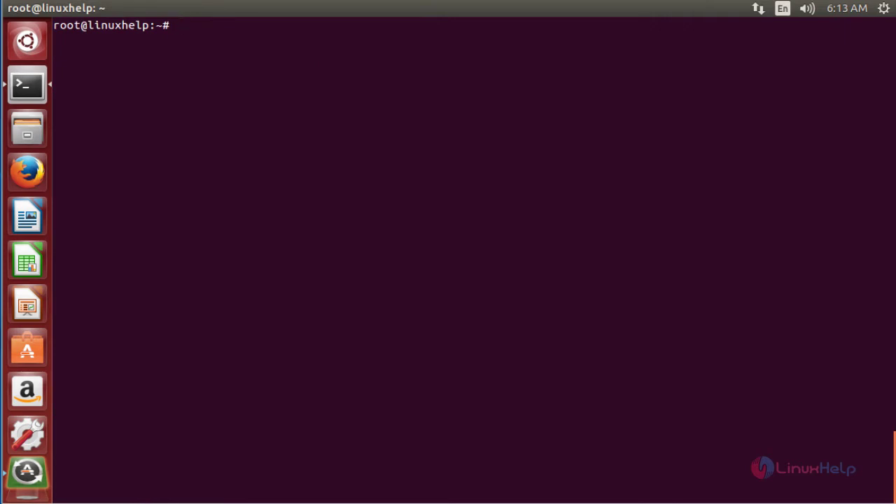
Step: Install the passwordsafe package with apt-get install, confirming with y
{"action": "type", "text": "apt"}
{"action": "type", "text": "-get ins"}
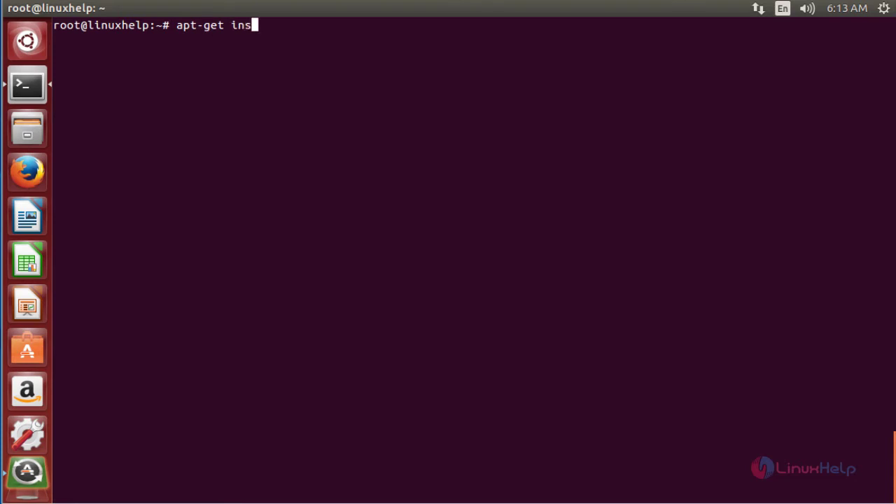
{"action": "type", "text": "tall "}
{"action": "type", "text": "passwordsafe"}
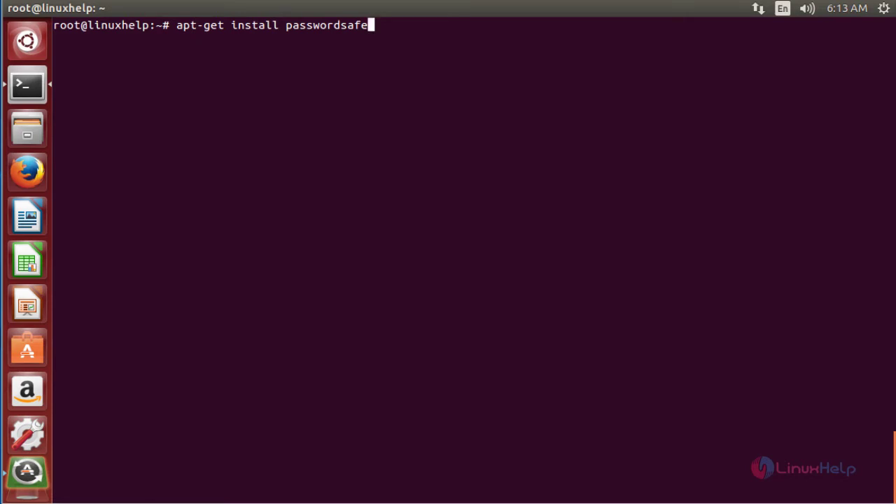
{"action": "key", "text": "Return"}
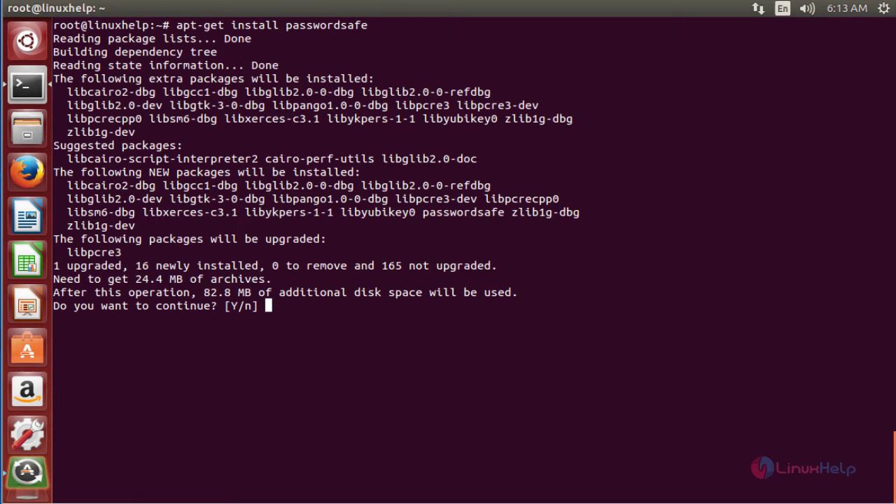
{"action": "type", "text": "y"}
{"action": "key", "text": "Return"}
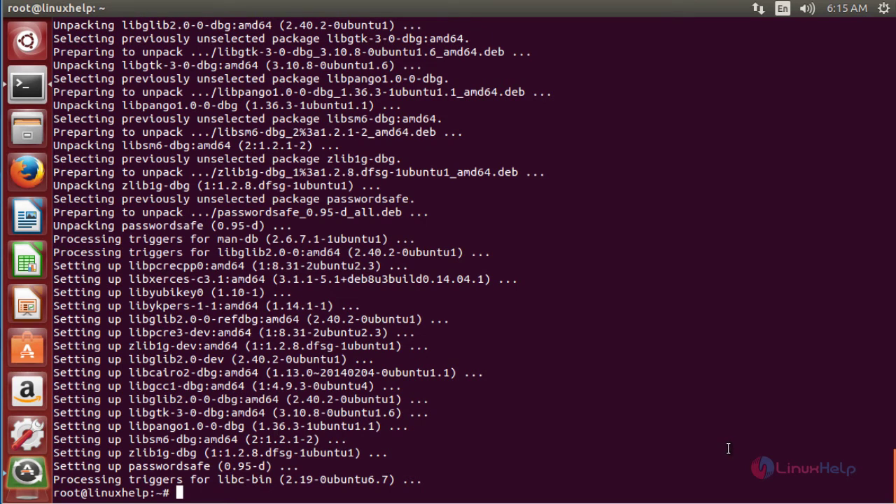
Step: Search the Dash for 'passw' and launch PasswordSafe
{"action": "left_click", "coordinate": [26, 42]}
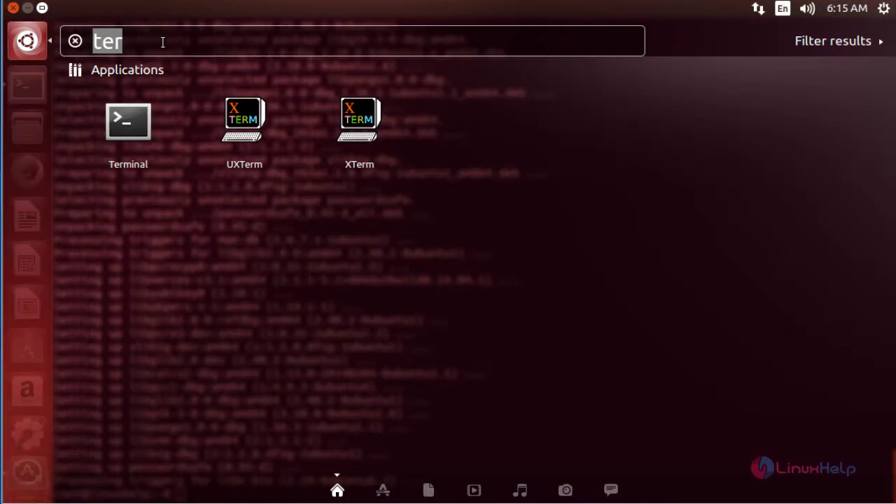
{"action": "type", "text": "p"}
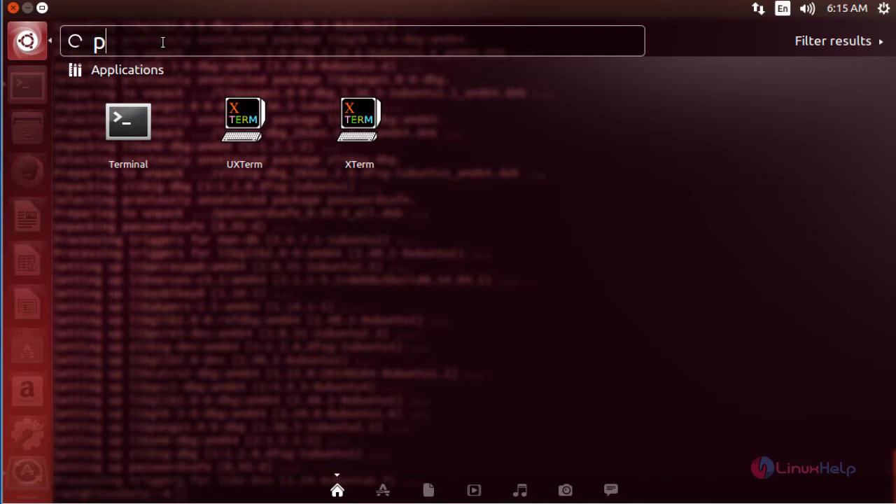
{"action": "type", "text": "assw"}
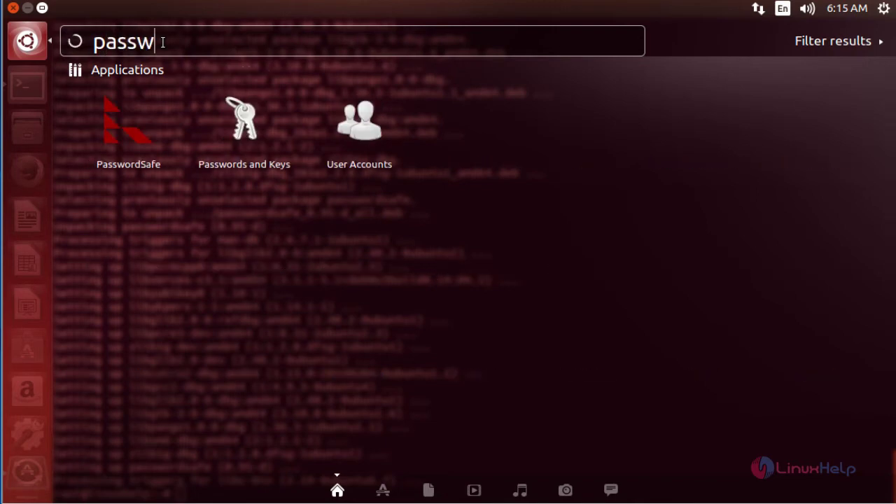
{"action": "left_click", "coordinate": [119, 142]}
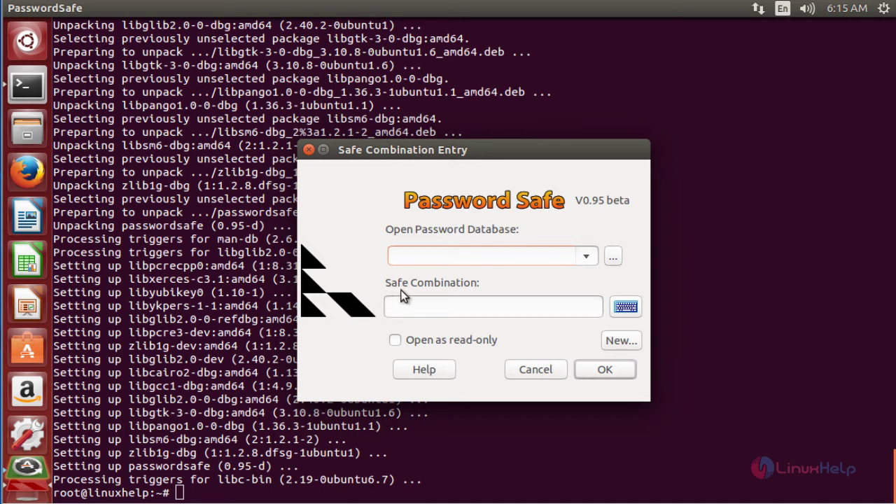
Step: Create linuxhelp.psafe3 with a short safe combination, accepting the weak-passphrase warning
{"action": "left_click", "coordinate": [615, 348]}
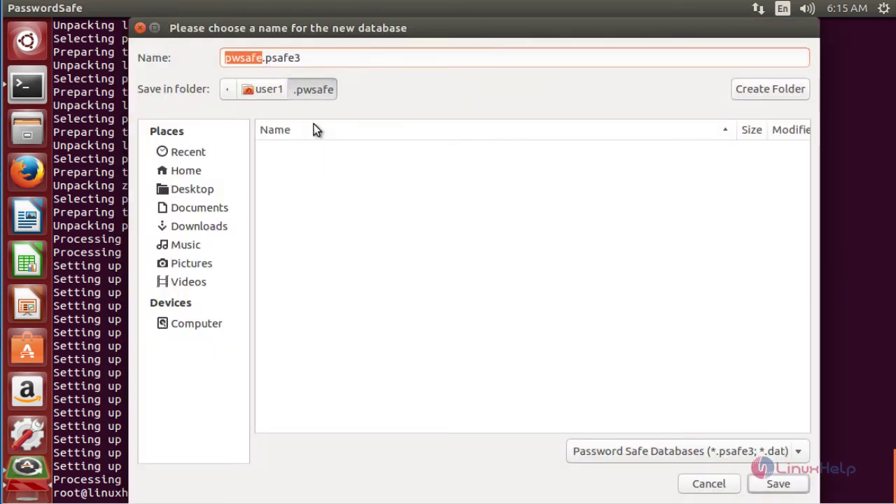
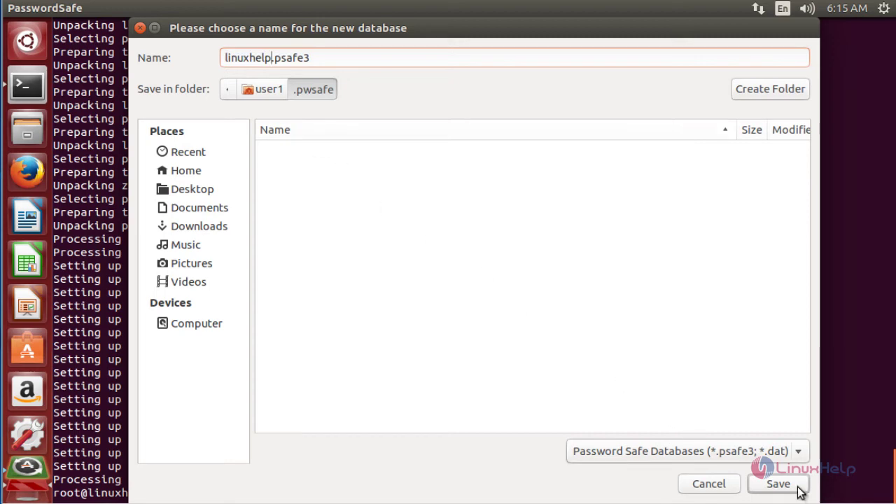
{"action": "left_click", "coordinate": [786, 483]}
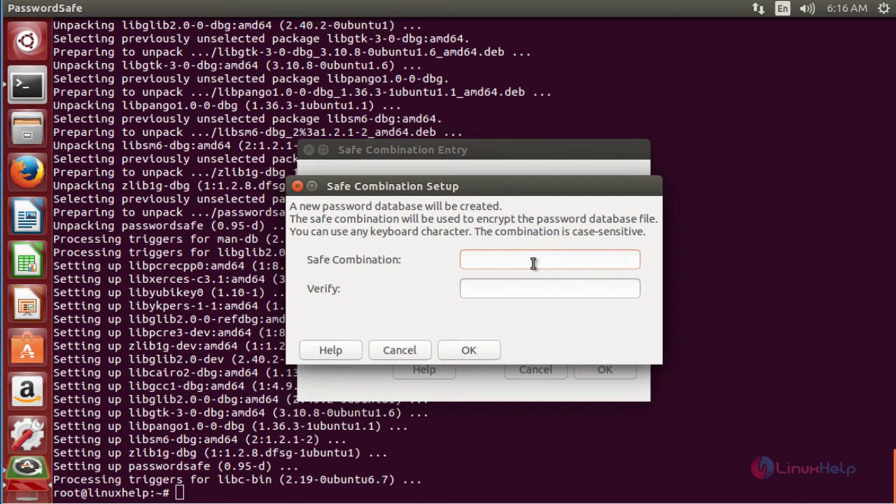
{"action": "key", "text": "Tab"}
{"action": "left_click", "coordinate": [469, 352]}
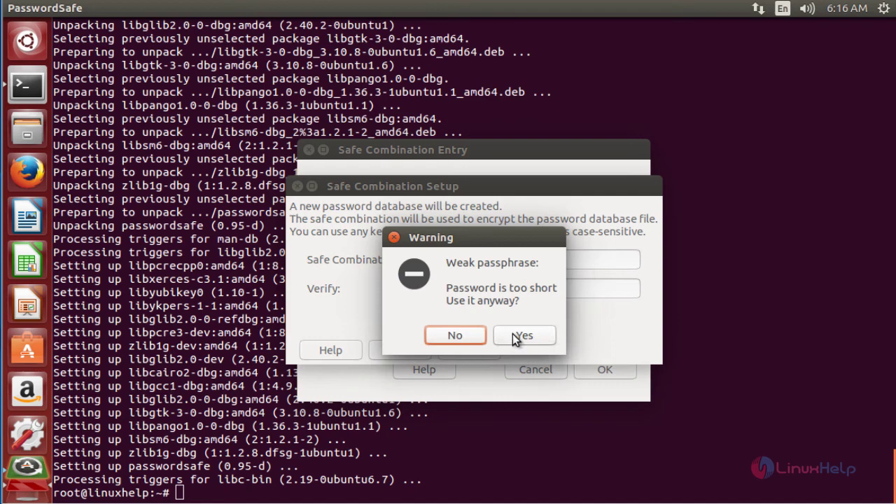
{"action": "left_click", "coordinate": [518, 335]}
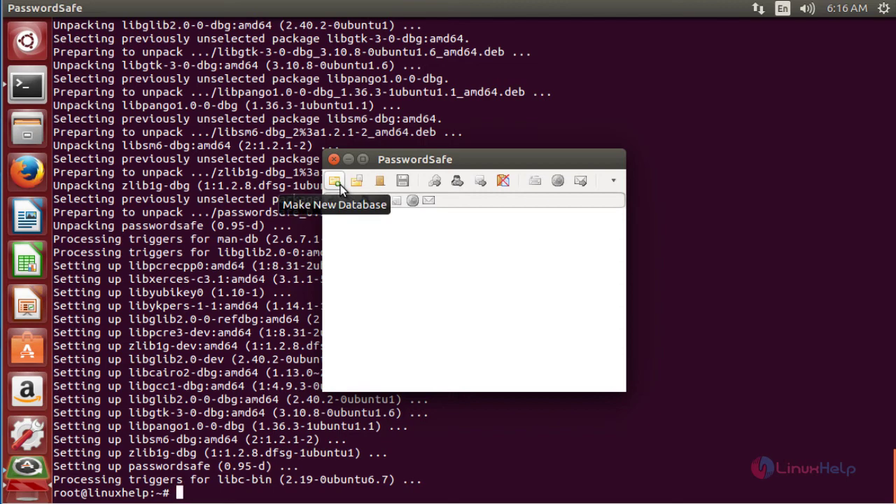
Step: Create linux.psafe3 with a short, verified safe combination, accepting the weak-passphrase warning
{"action": "left_click", "coordinate": [336, 181]}
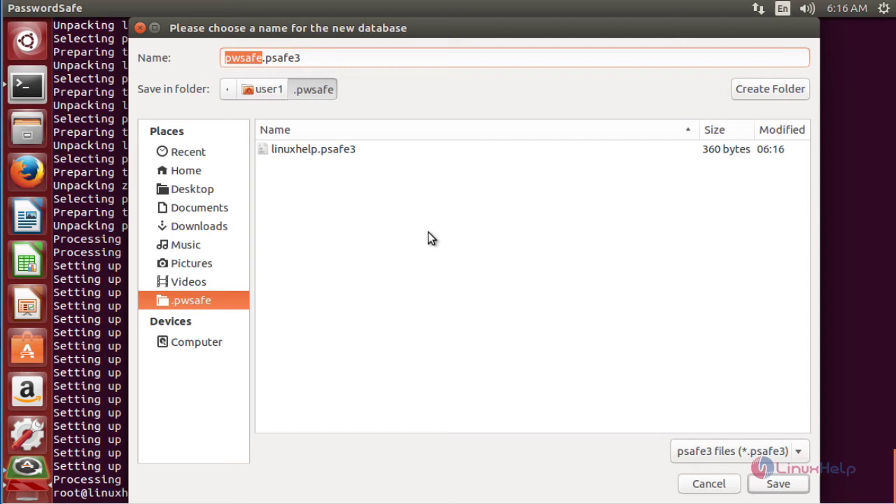
{"action": "left_click", "coordinate": [788, 485]}
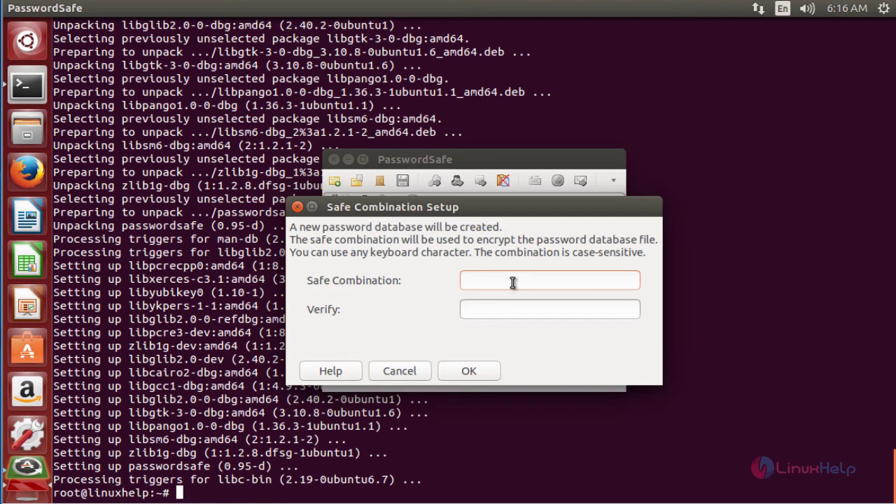
{"action": "key", "text": "Tab"}
{"action": "left_click", "coordinate": [466, 375]}
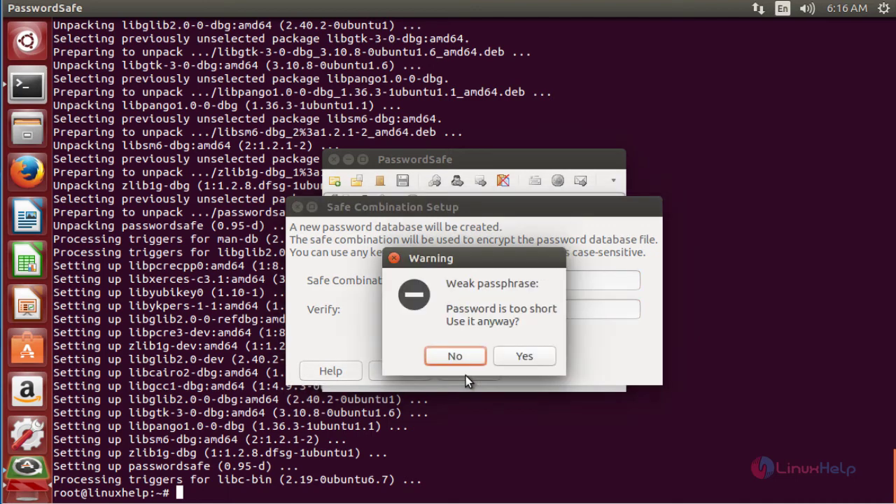
{"action": "left_click", "coordinate": [518, 359]}
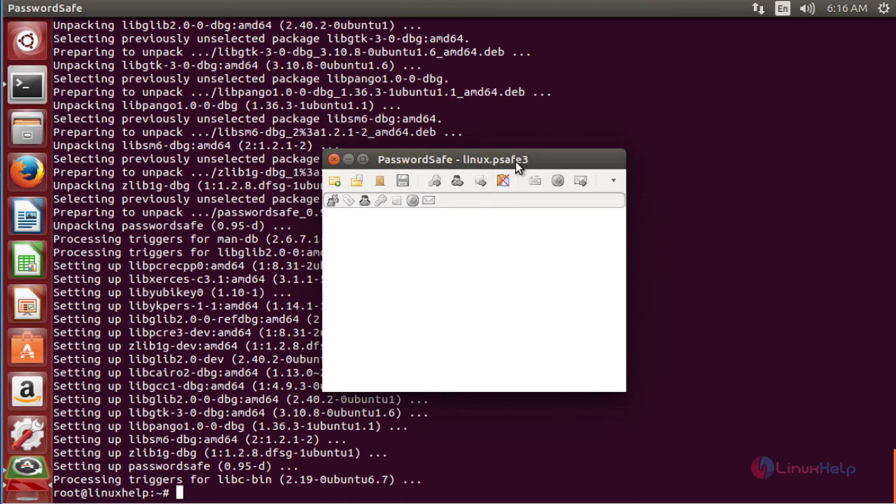
Step: Close linux.psafe3 and select linuxhelp.psafe3 as the database to open
{"action": "left_click", "coordinate": [382, 182]}
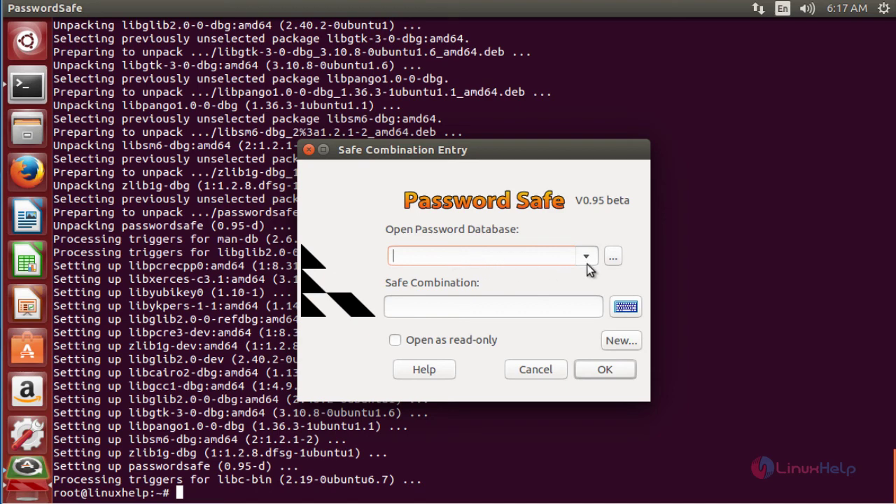
{"action": "left_click", "coordinate": [613, 257]}
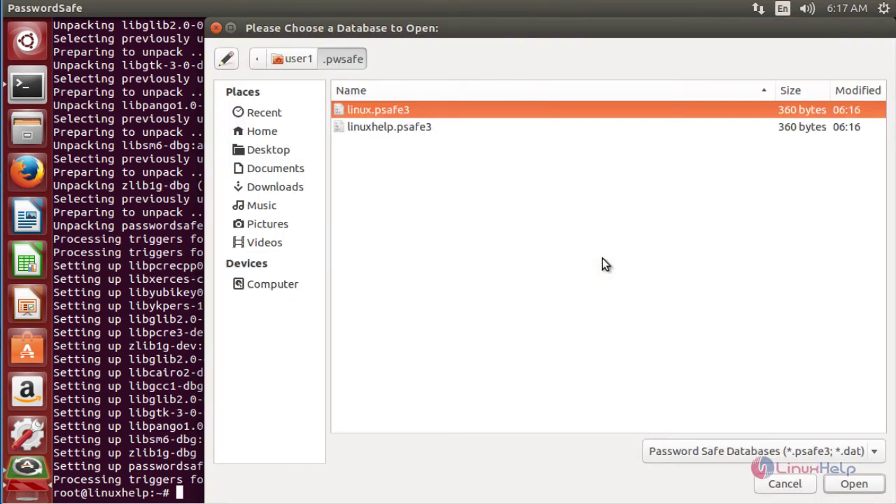
{"action": "left_click", "coordinate": [415, 128]}
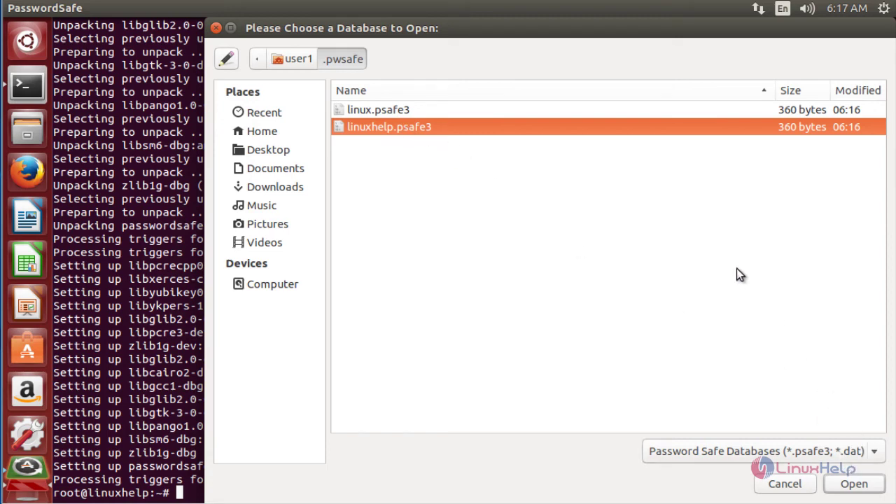
{"action": "left_click", "coordinate": [853, 483]}
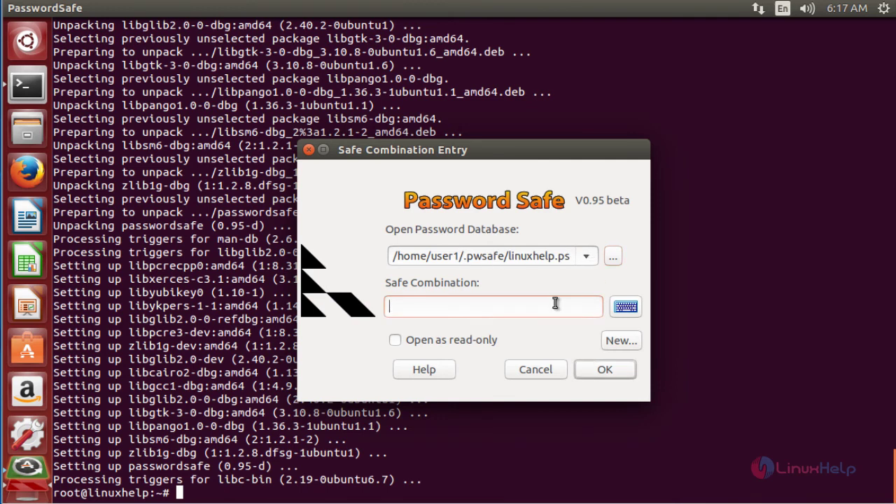
Step: Unlock linuxhelp.psafe3 with its safe combination, then quit PasswordSafe
{"action": "left_click", "coordinate": [613, 369]}
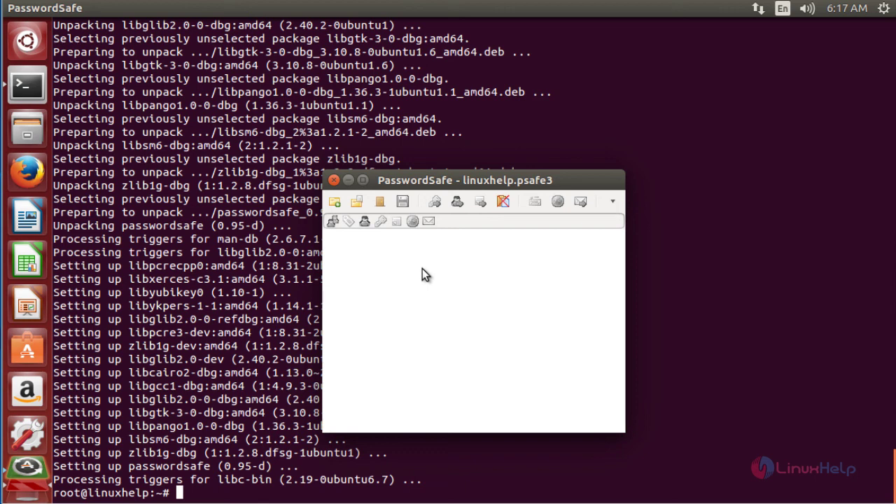
{"action": "left_click", "coordinate": [334, 180]}
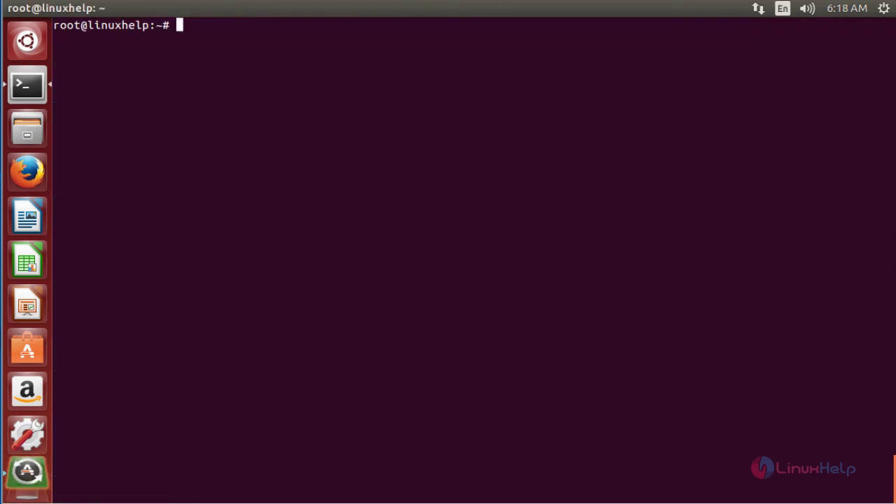